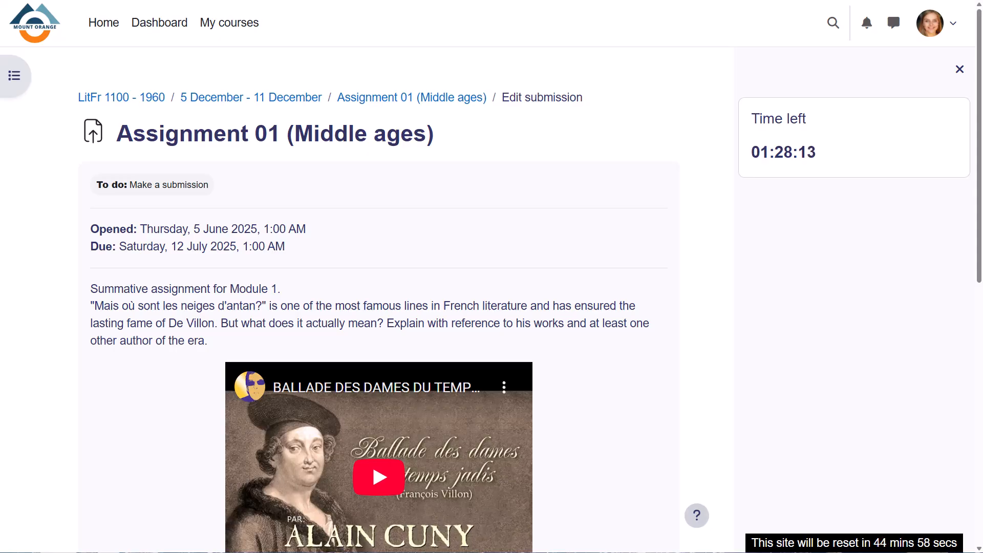
- Look over the Assignment 01 (Middle ages) submission page, from its instructions and video to the online text area
scroll(379, 308, "down", 5)
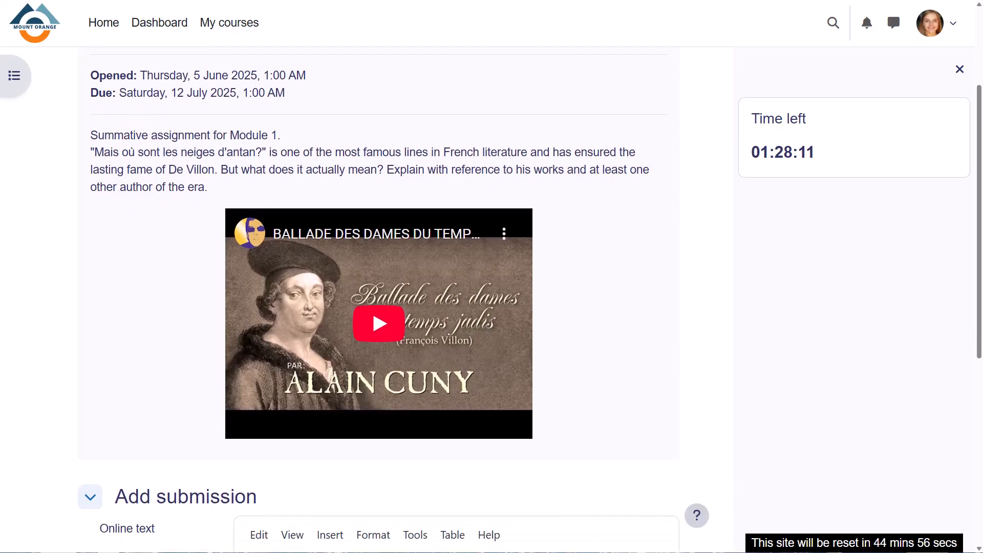
scroll(379, 307, "down", 2)
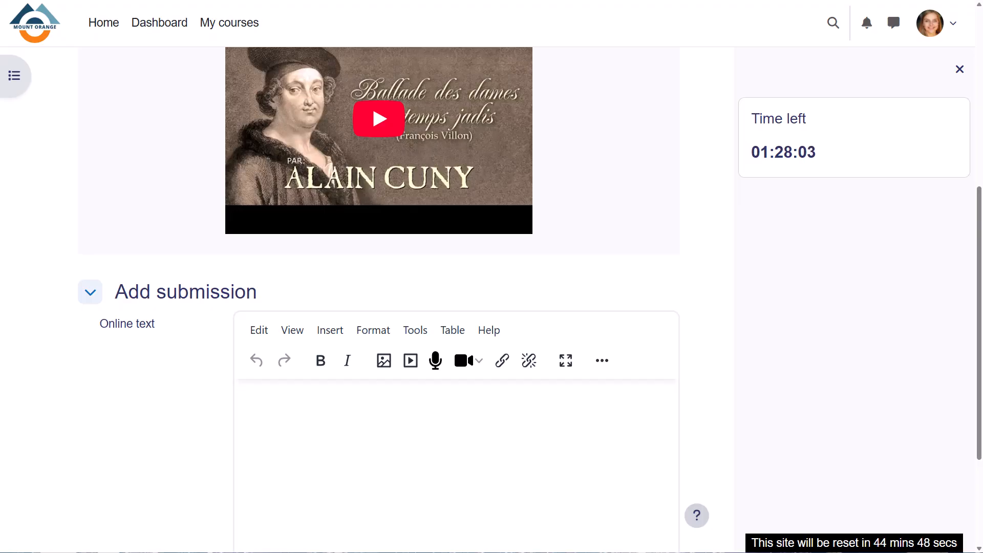
scroll(379, 297, "up", 1)
scroll(379, 297, "up", 5)
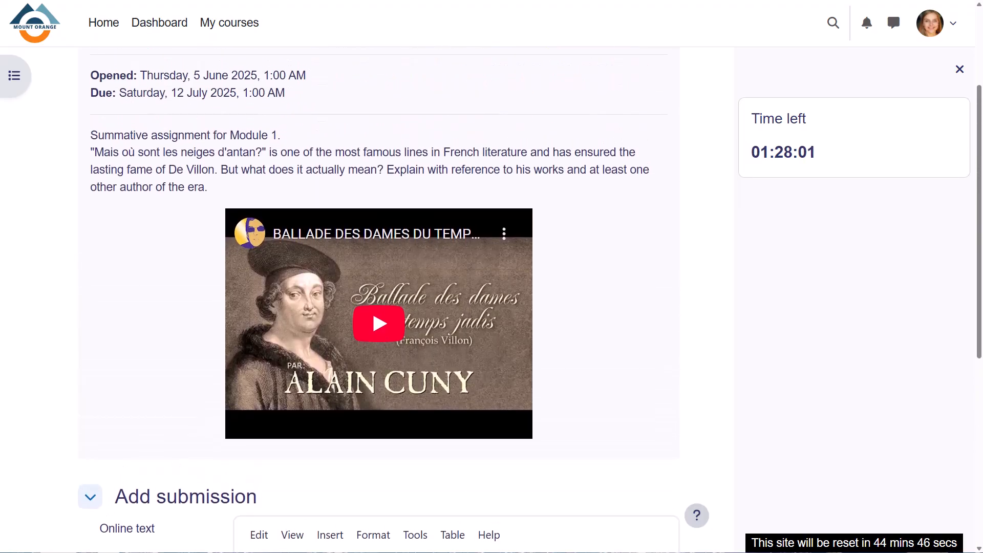
scroll(379, 297, "up", 2)
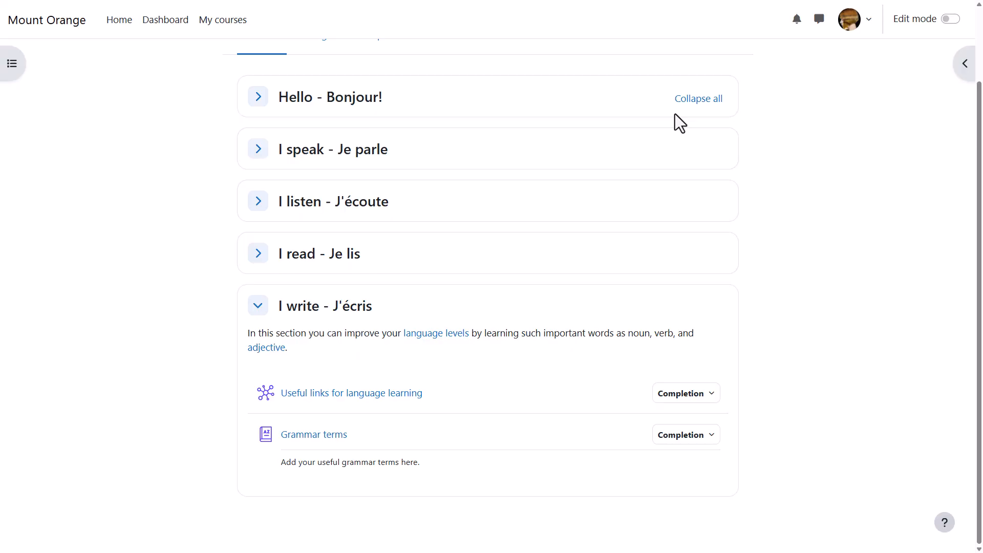
- Turn on editing for the Basic French course and start adding an activity above Useful links for language learning
left_click(952, 20)
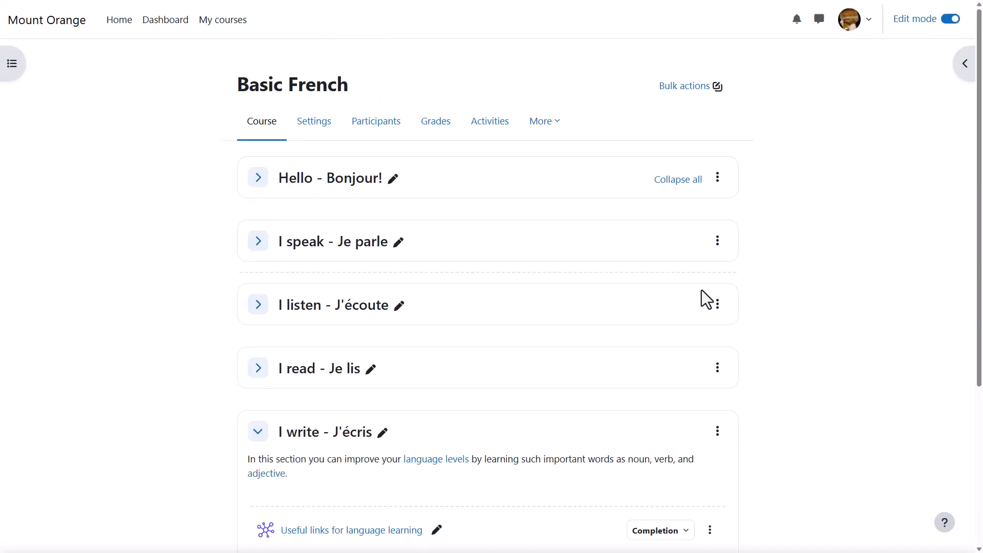
scroll(512, 471, "down", 1)
left_click(488, 457)
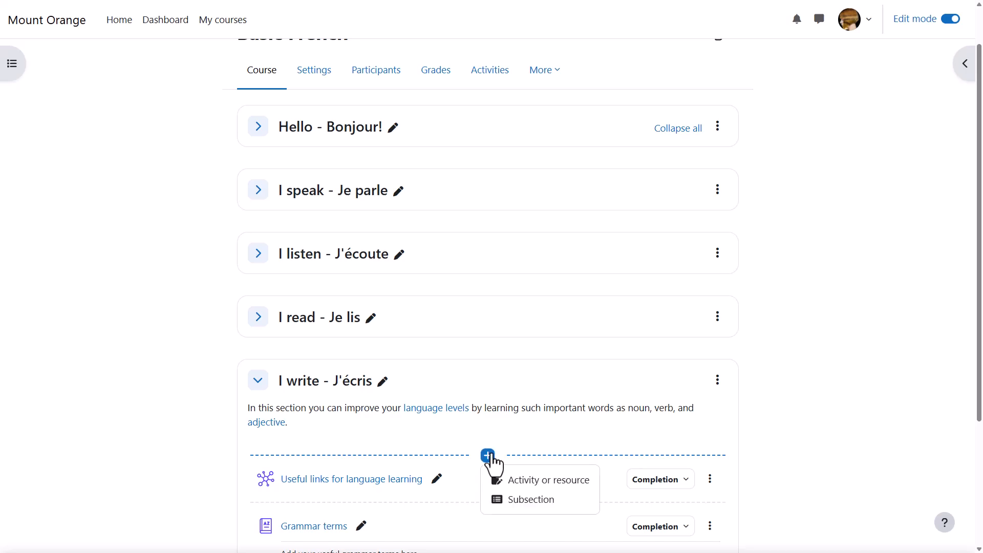
left_click(510, 481)
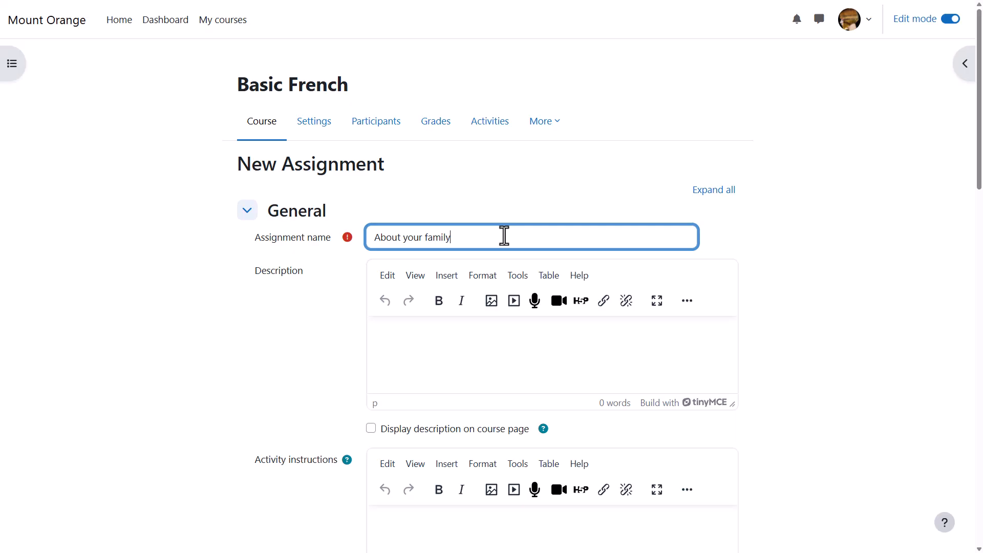
- Enter the assignment description "Describe your family." and have it displayed on the course page
left_click(447, 360)
type("D")
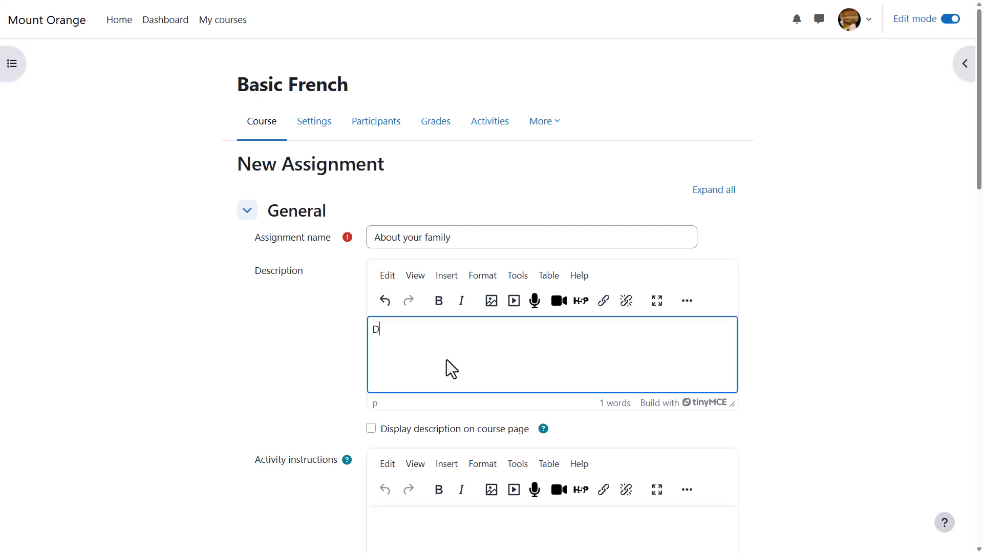
type("escribe your family.")
left_click(371, 429)
- Add the activity instructions "Using the vocabulary we have studied, describe your family in no more than 200 words." and open the audio recorder
scroll(370, 431, "down", 3)
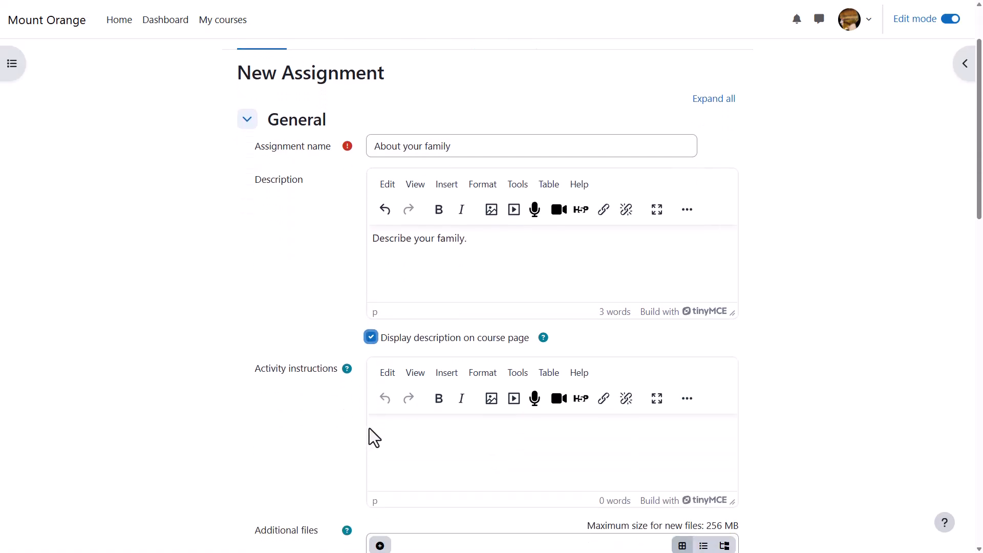
left_click(382, 385)
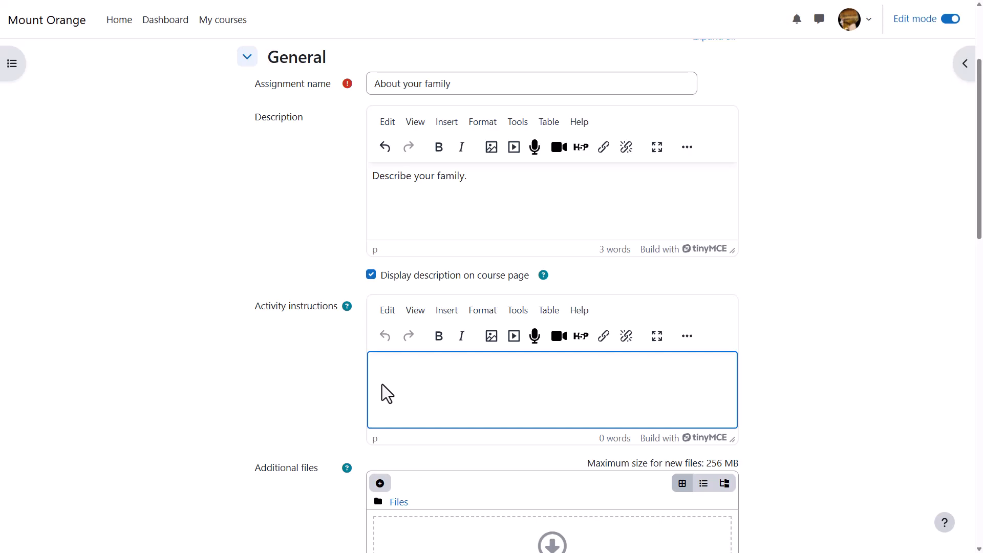
type("Using the vocabulary we have studied, describe your family in no more than 200 words.")
scroll(383, 384, "down", 4)
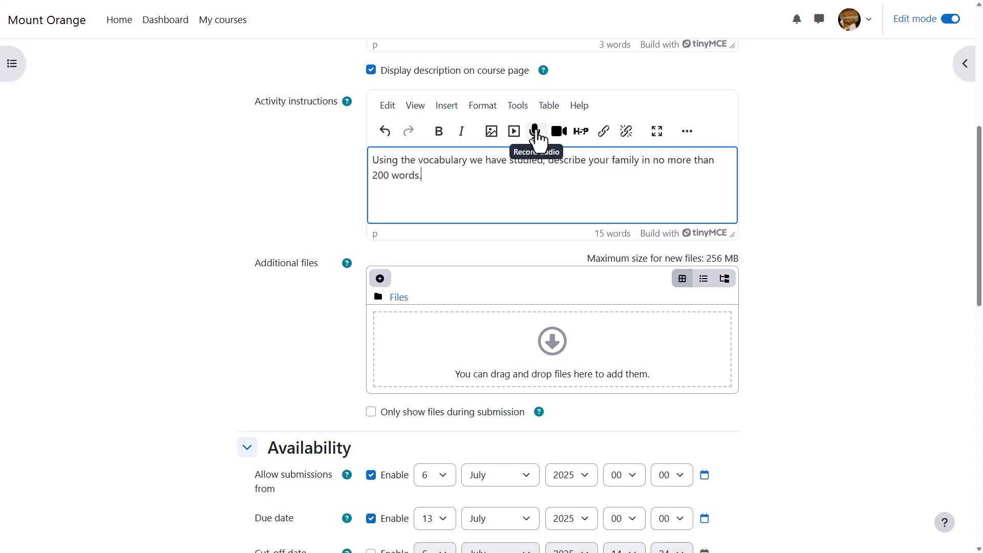
left_click(536, 132)
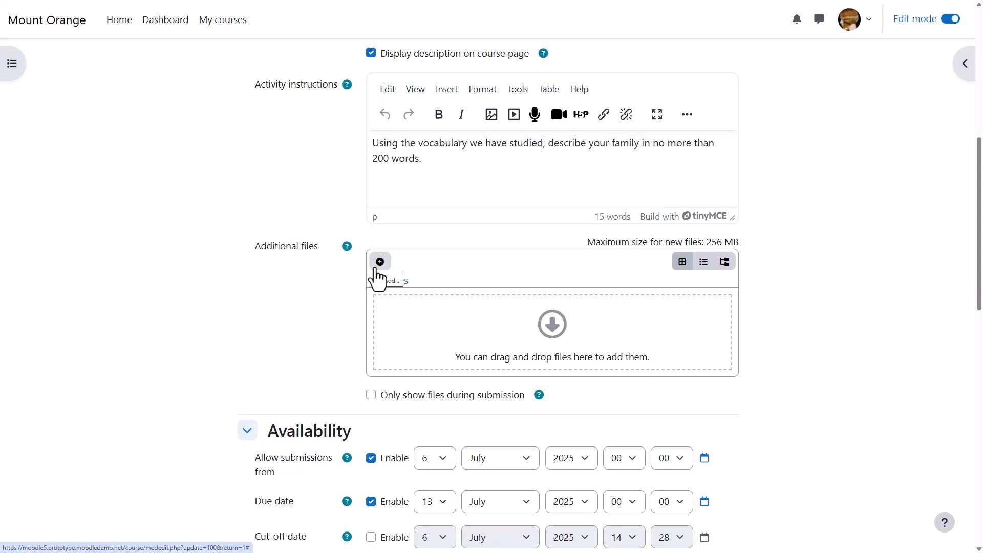
- Enable a time limit of 1 hour for the assignment and collapse the Availability section
scroll(315, 300, "down", 3)
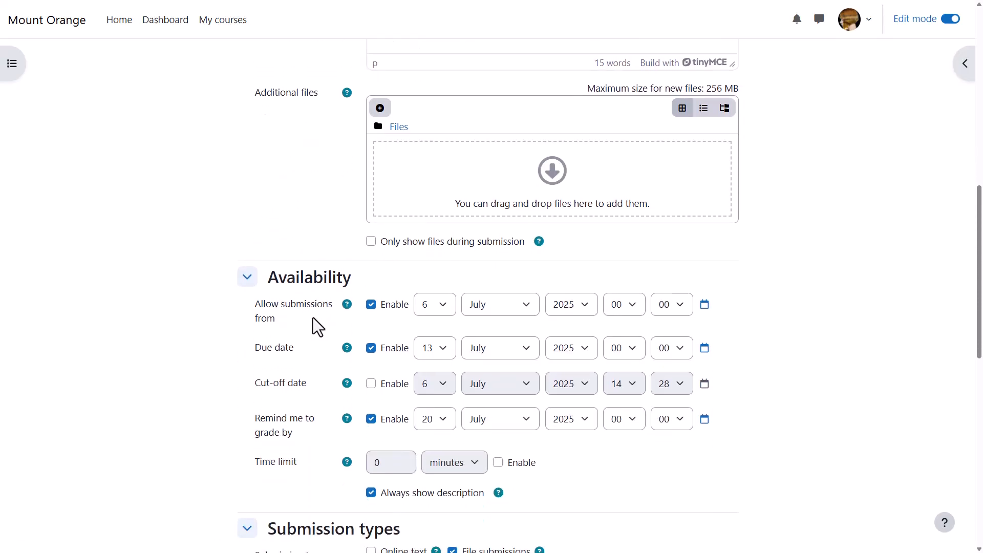
scroll(316, 312, "down", 1)
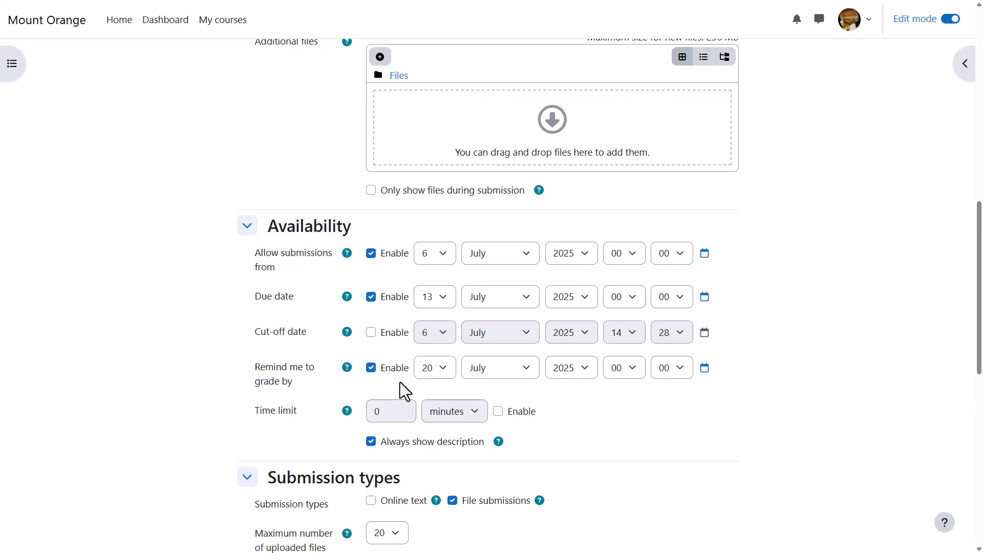
left_click(499, 413)
left_click(479, 414)
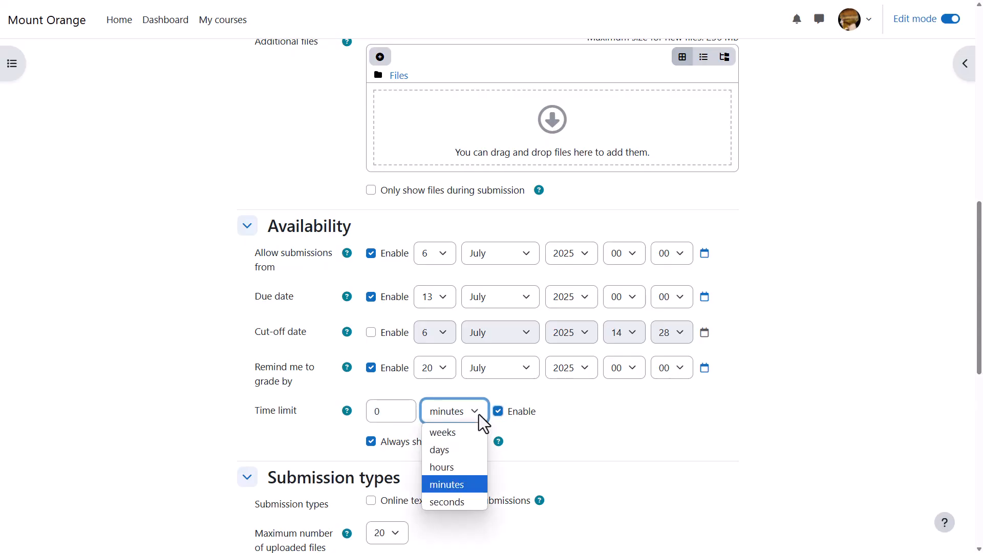
left_click(454, 467)
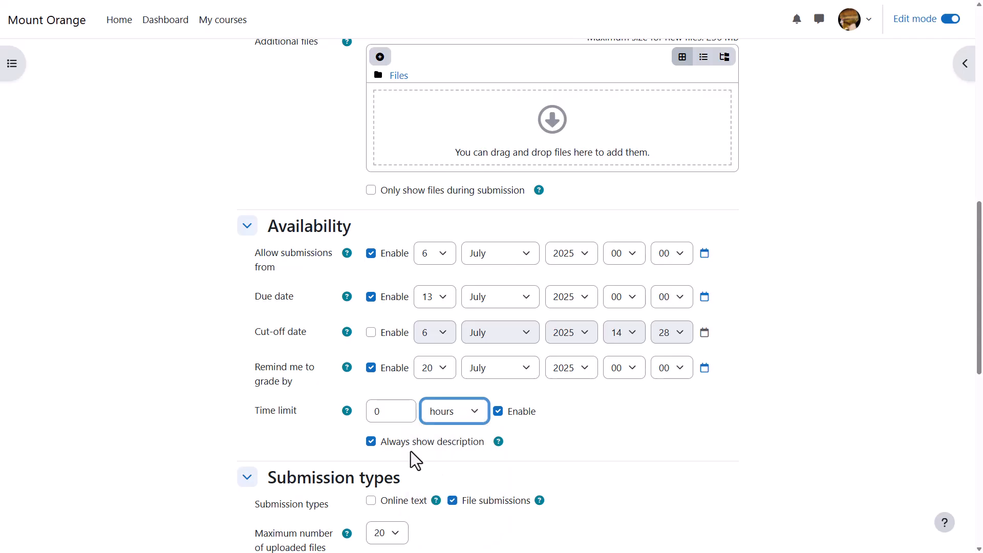
left_click(395, 414)
key("BackSpace")
type("1")
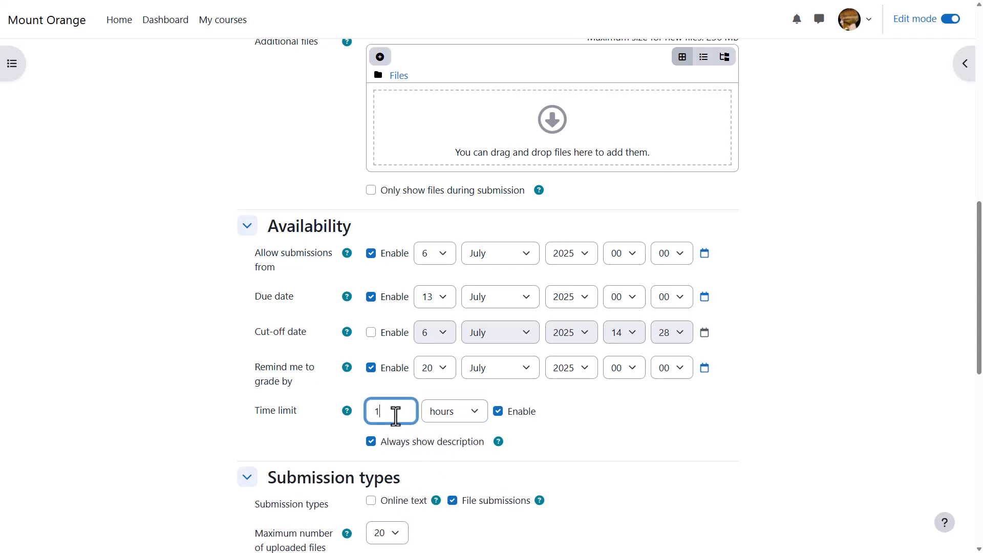
left_click(599, 435)
left_click(248, 228)
- Review the file submission options, including the maximum number of files and the list of accepted file types
scroll(169, 243, "down", 1)
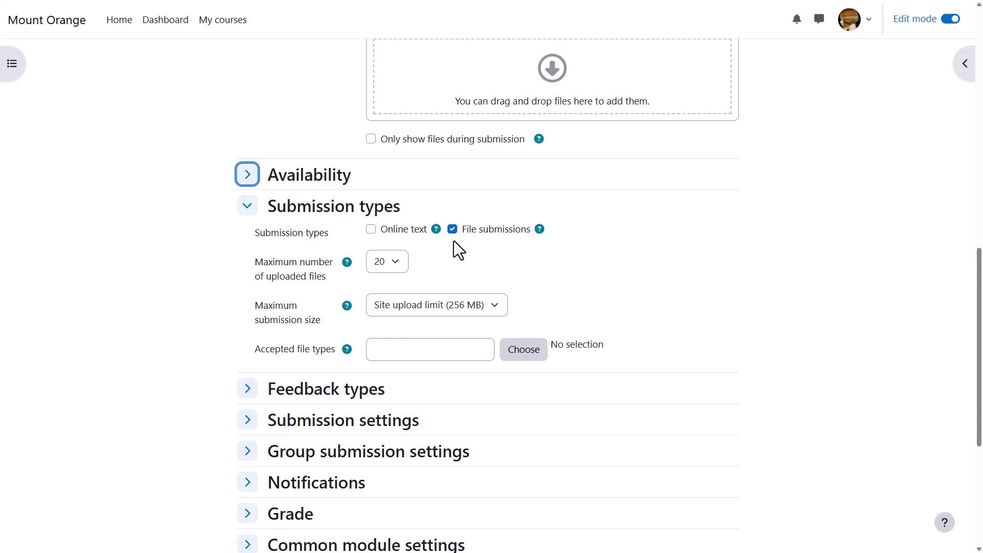
left_click(397, 263)
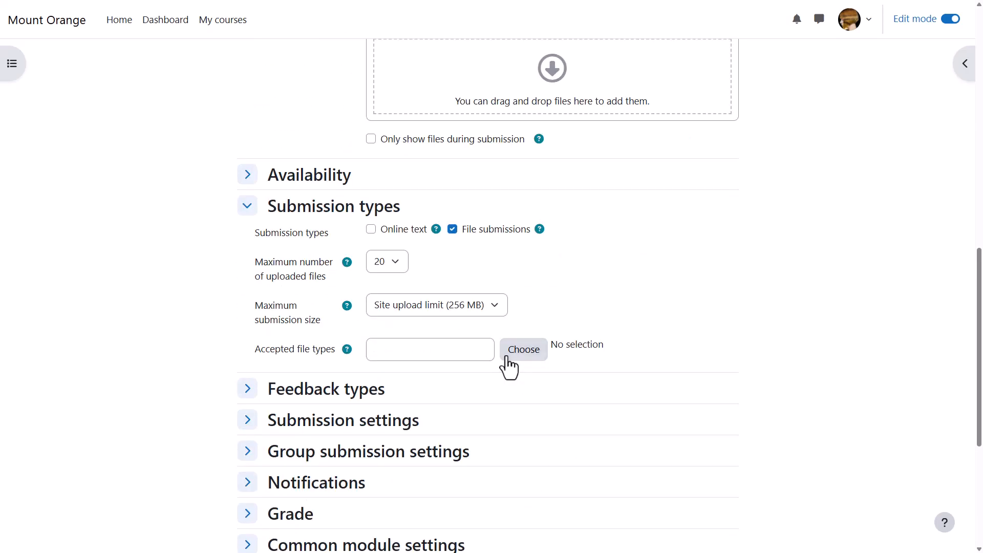
left_click(524, 350)
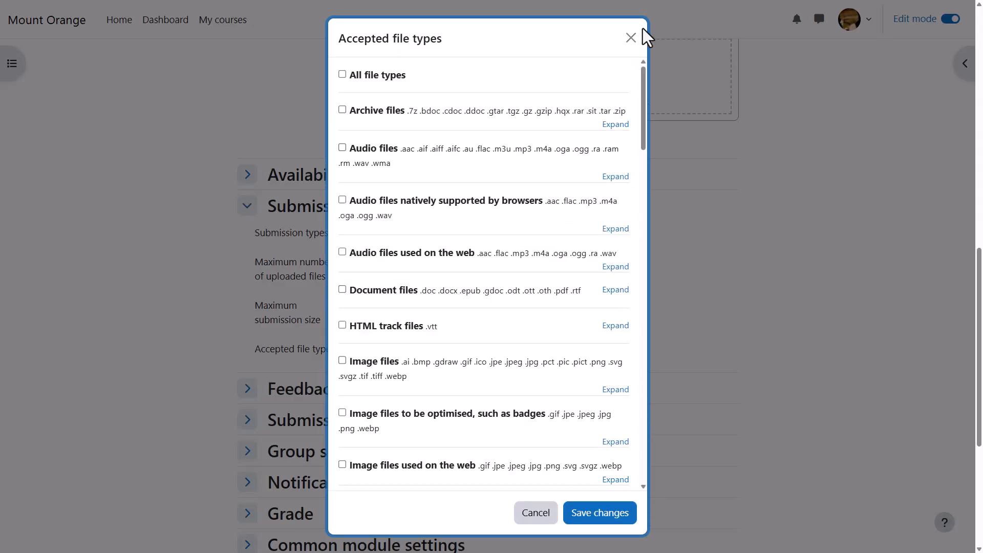
left_click(632, 37)
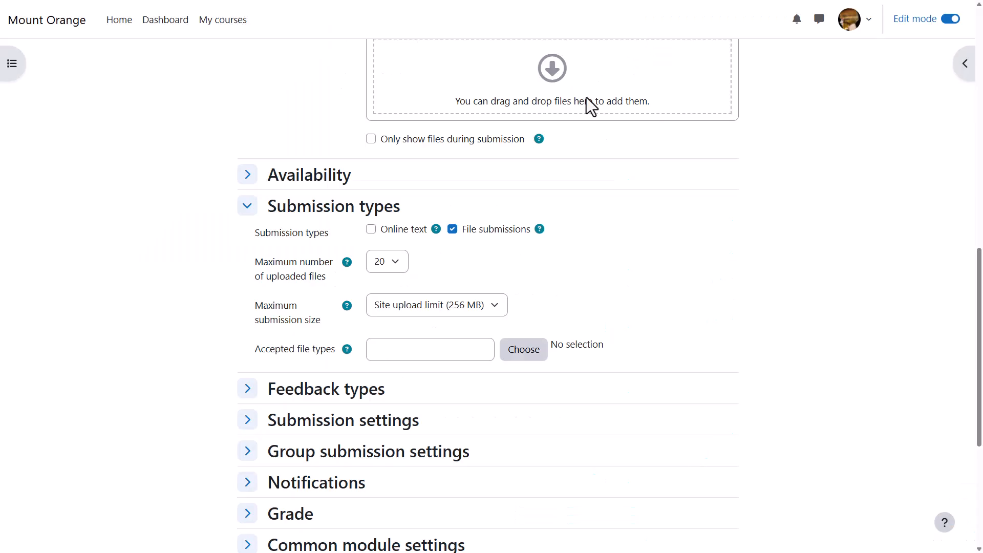
- Change the submission type from file submissions to online text, with a word limit of 200 enabled
left_click(454, 231)
left_click(371, 230)
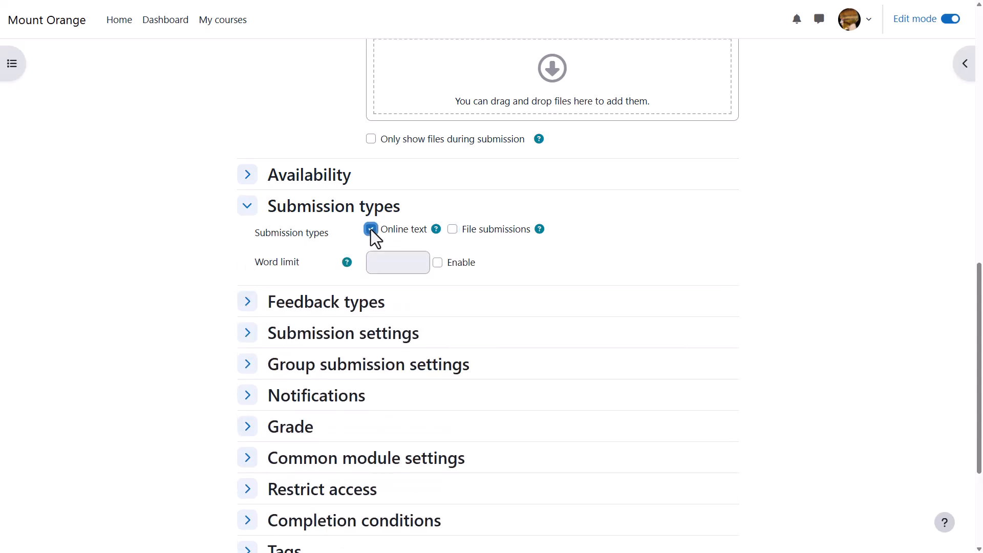
left_click(440, 264)
left_click(424, 264)
type("200")
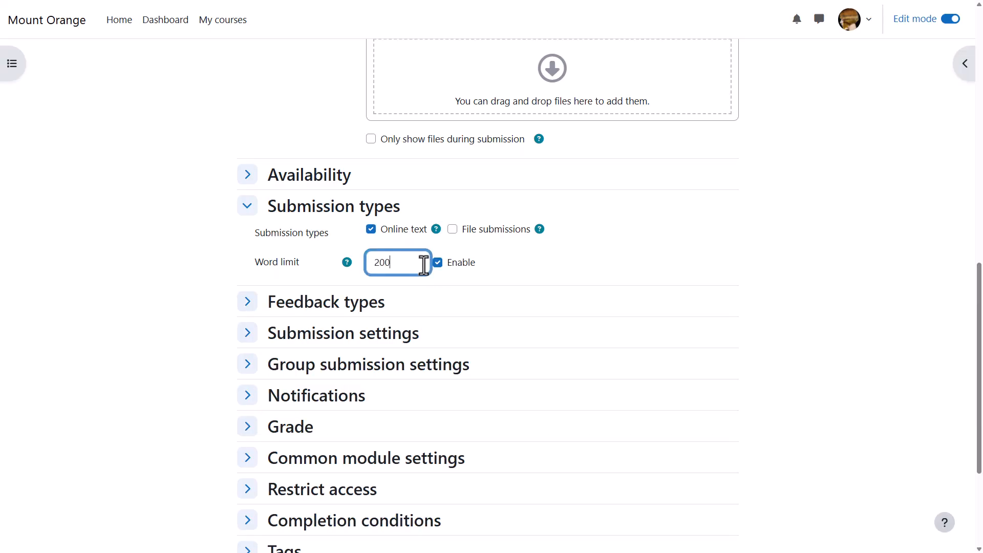
left_click(311, 275)
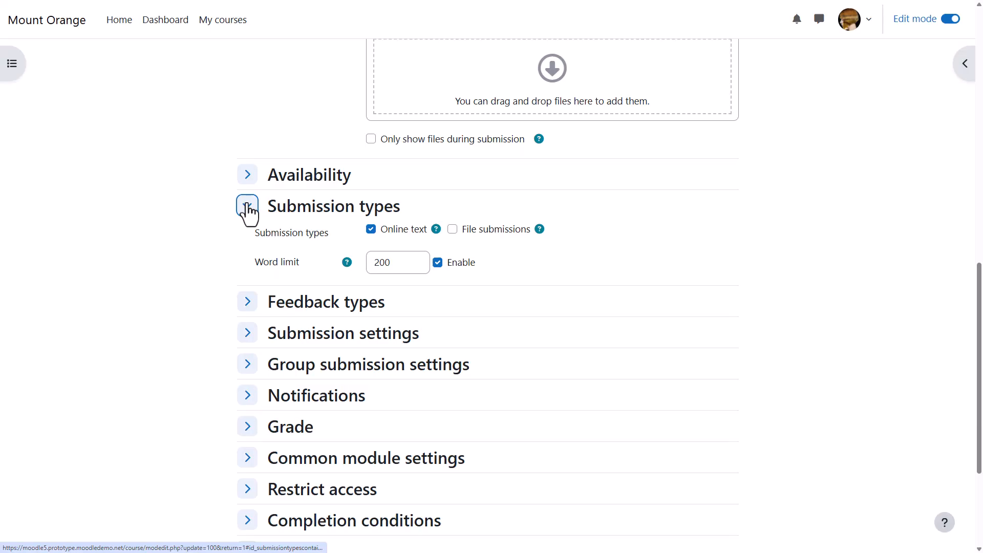
left_click(247, 206)
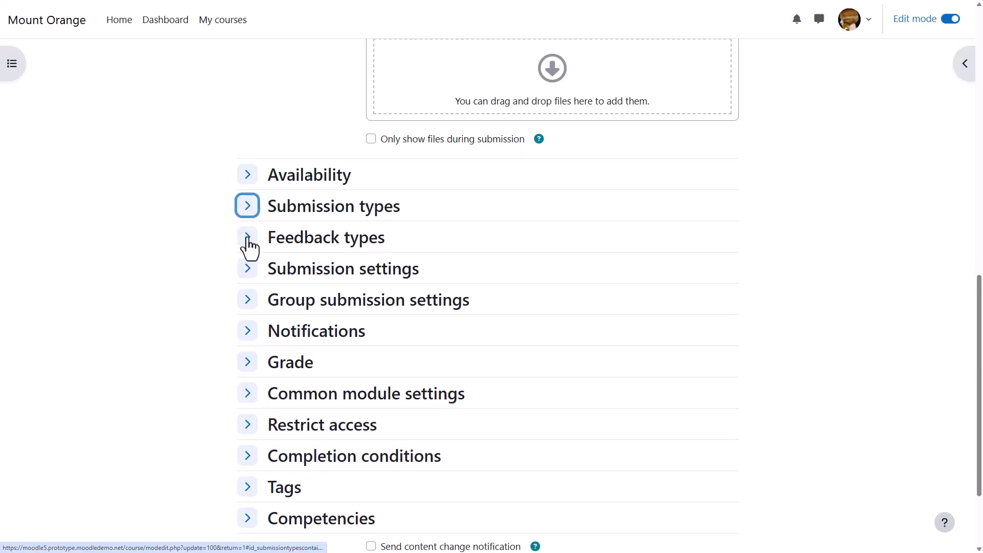
- Set Comment inline to Yes in the feedback types and collapse that section
left_click(248, 239)
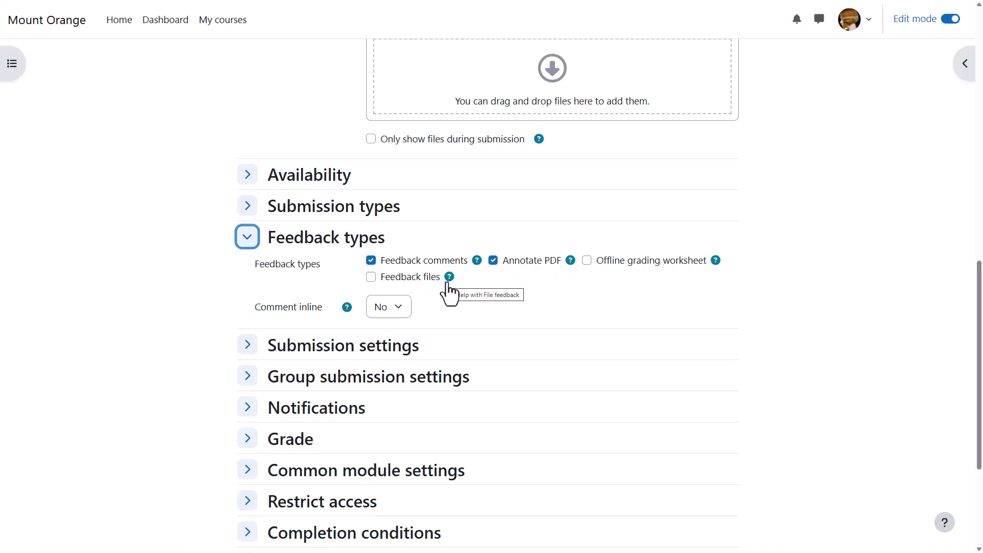
left_click(399, 310)
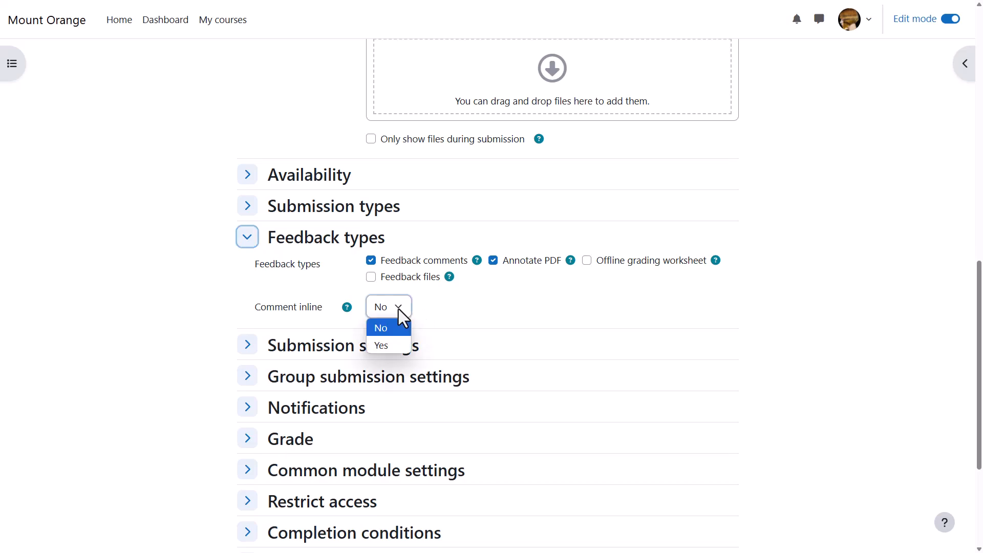
left_click(390, 346)
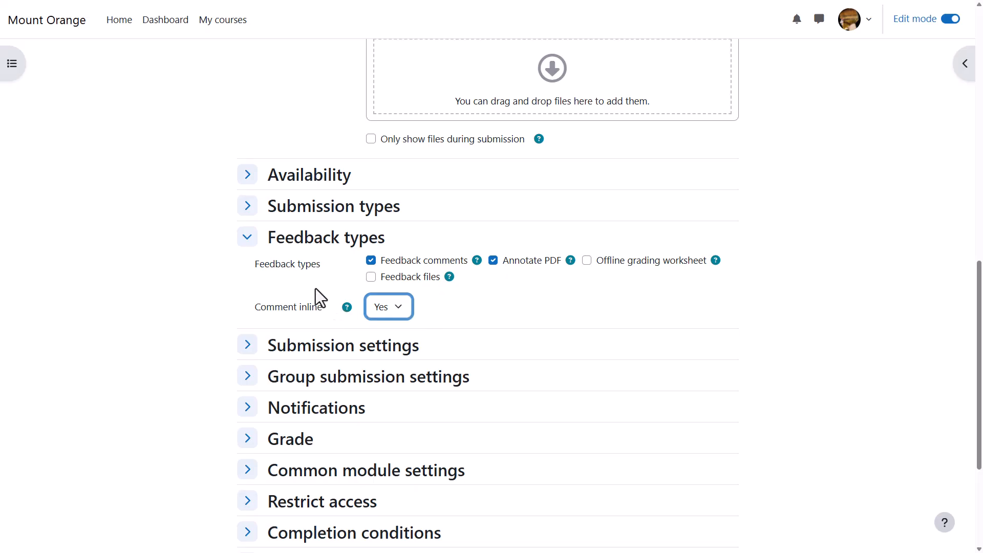
left_click(246, 239)
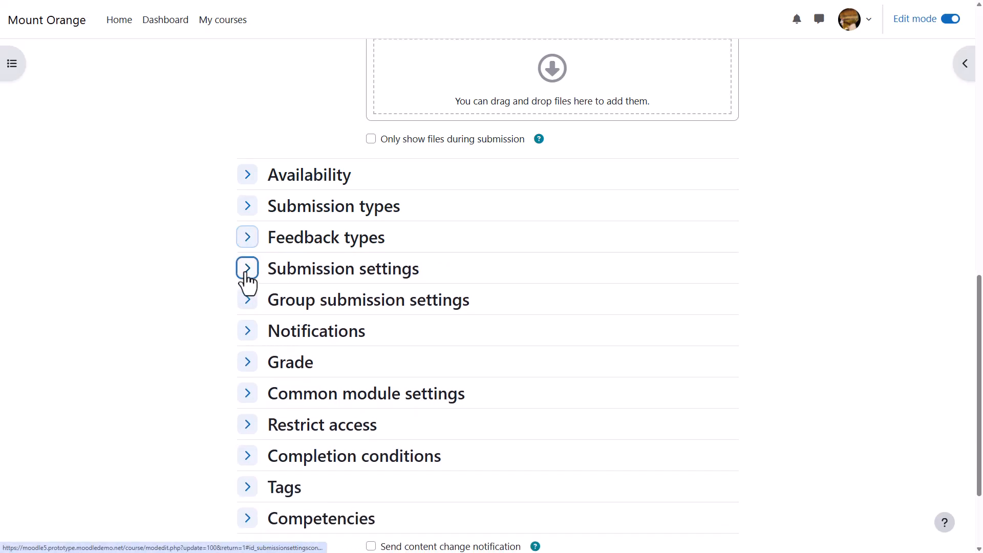
- Review the submission settings, group submission settings and notification options of the assignment, collapsing each section after viewing
left_click(247, 271)
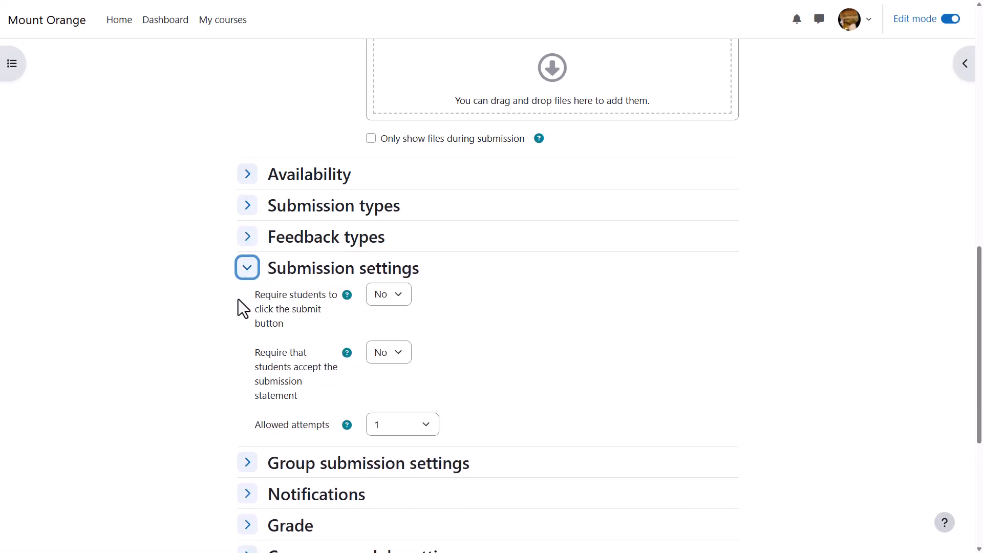
scroll(238, 309, "down", 1)
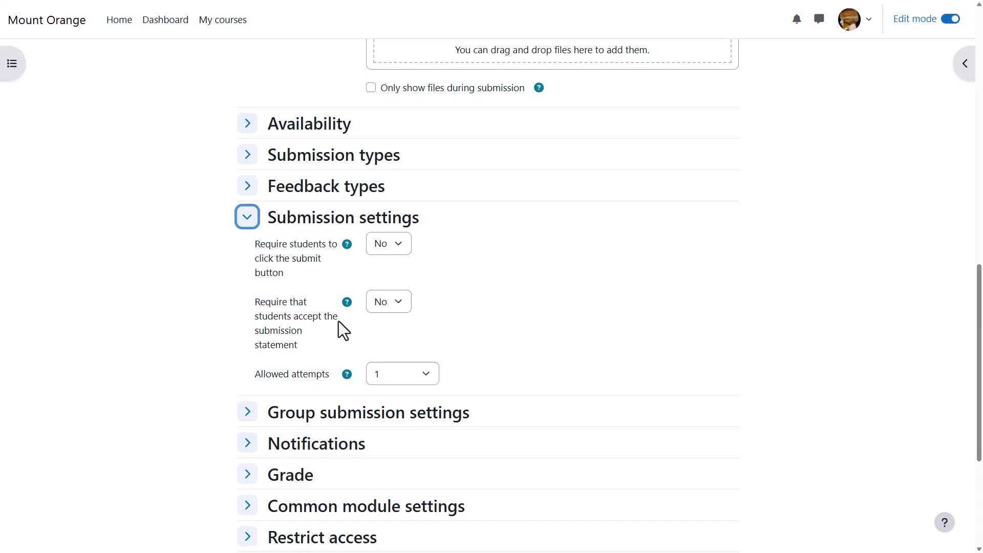
left_click(247, 217)
left_click(248, 249)
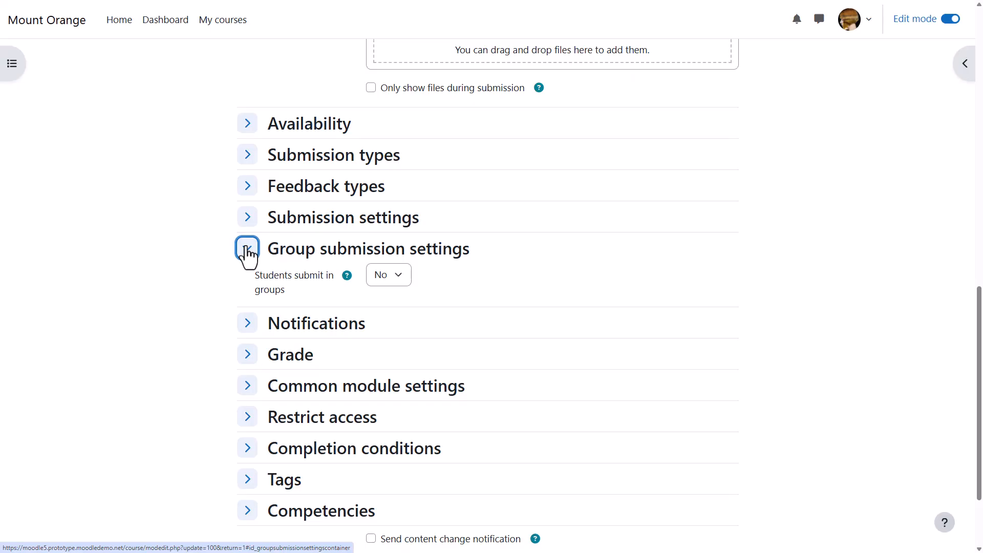
left_click(248, 250)
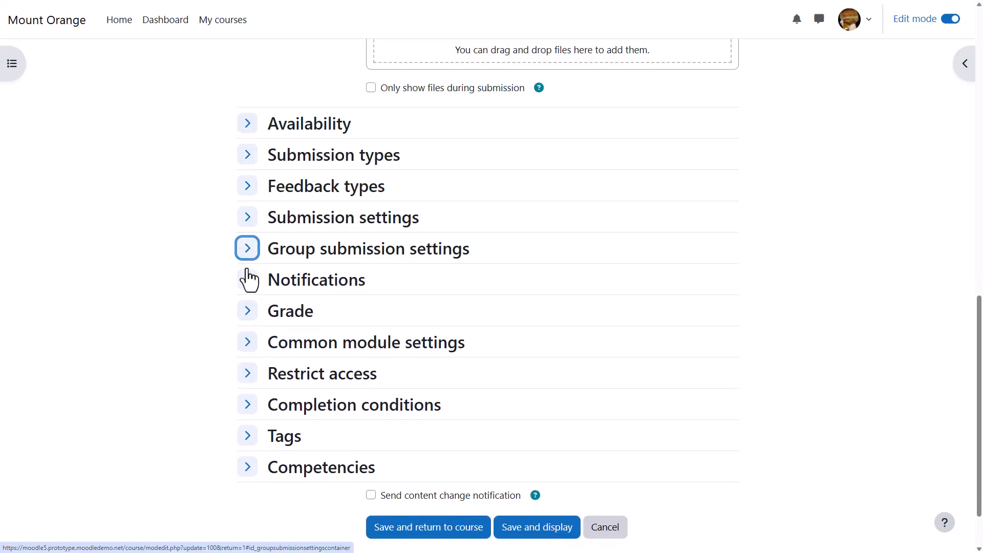
left_click(248, 282)
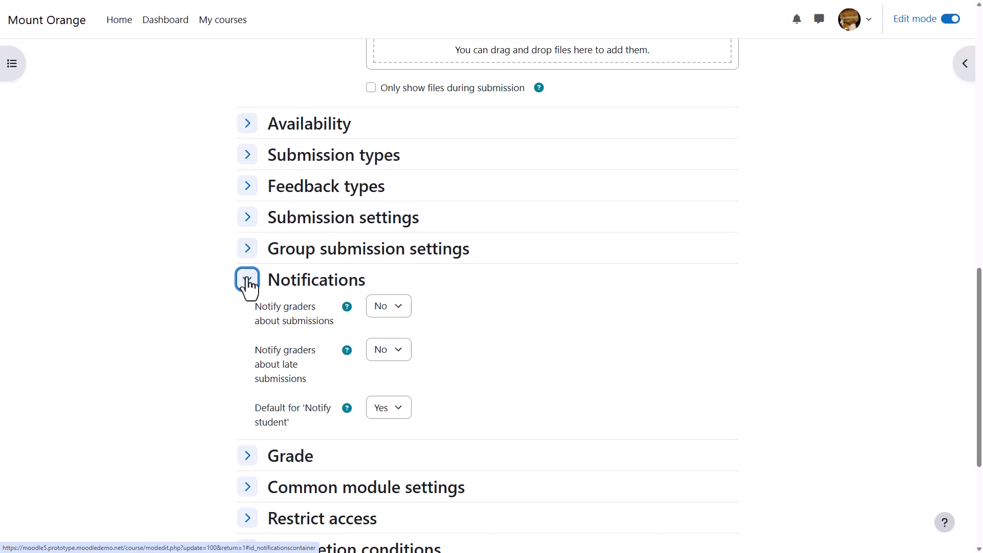
left_click(248, 280)
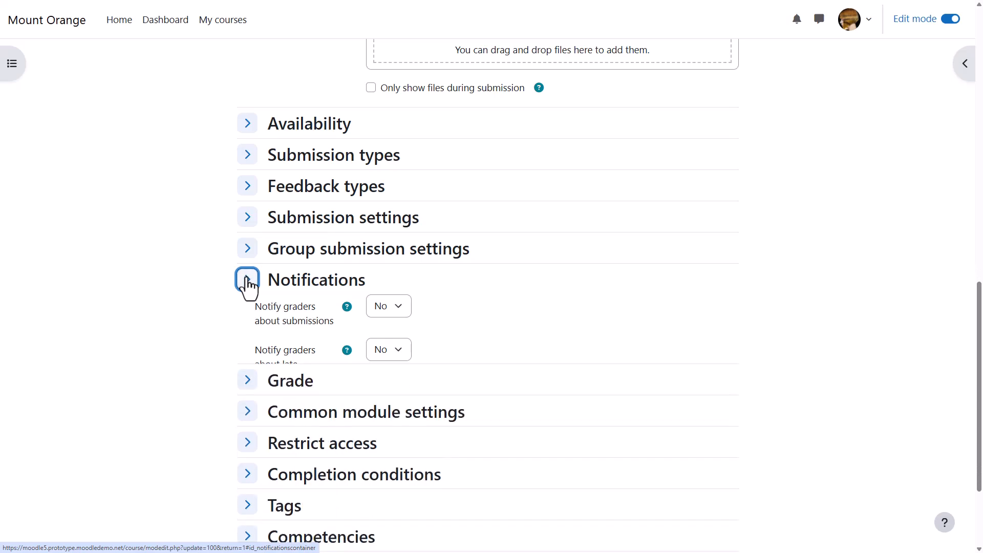
- Expand the Grade section and review the maximum grade field and the available grade types
left_click(248, 321)
scroll(247, 317, "down", 2)
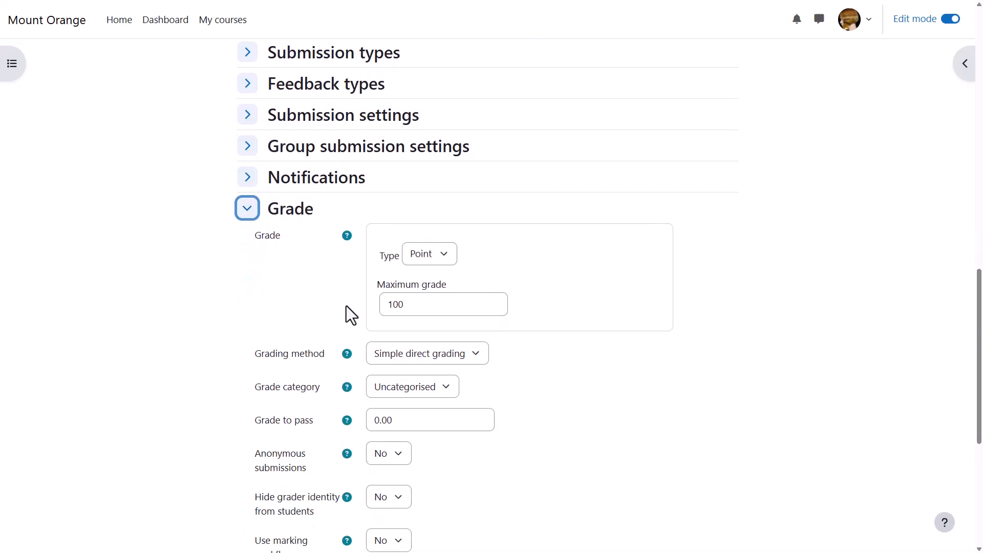
left_click(427, 306)
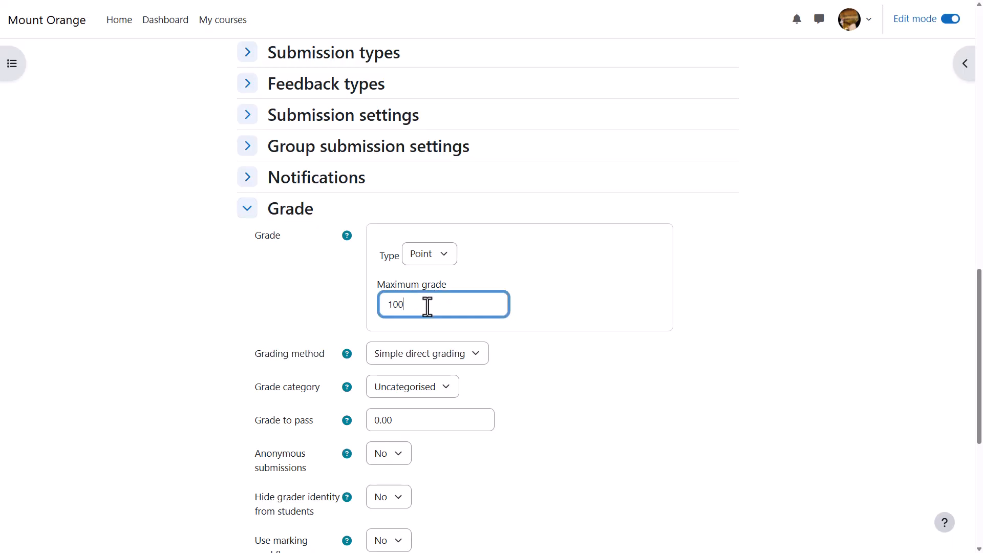
left_click(449, 256)
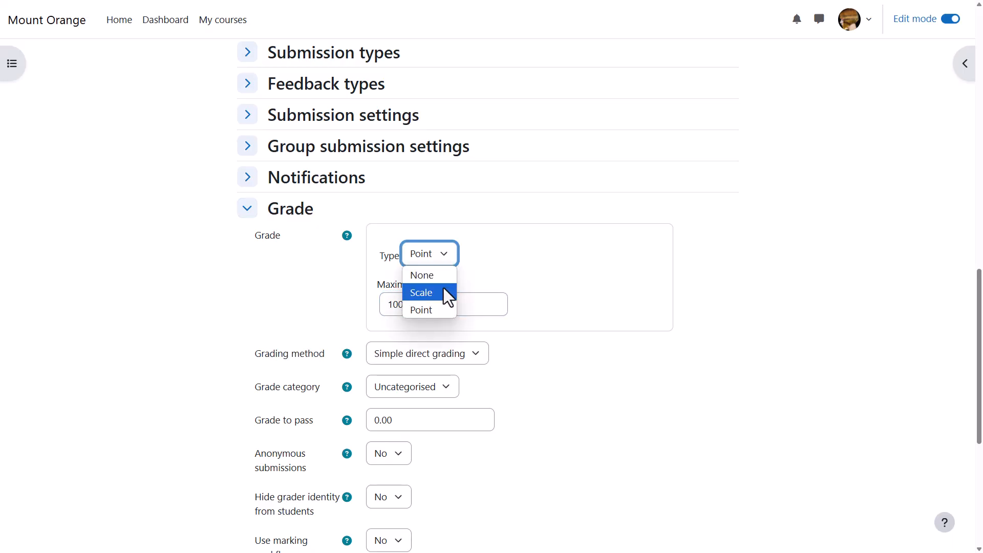
left_click(468, 271)
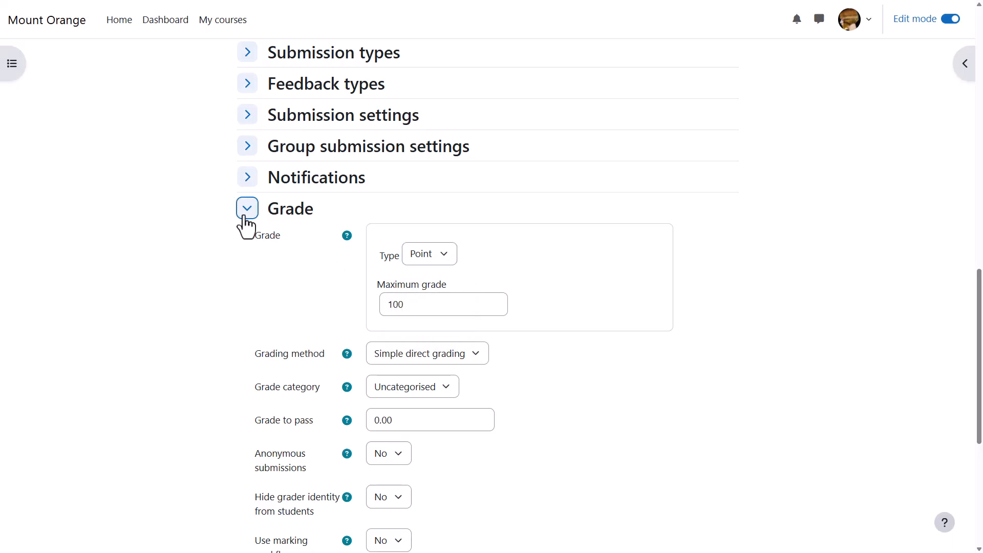
- Set Use marking workflow to Yes in the assignment's grade settings
scroll(246, 226, "down", 3)
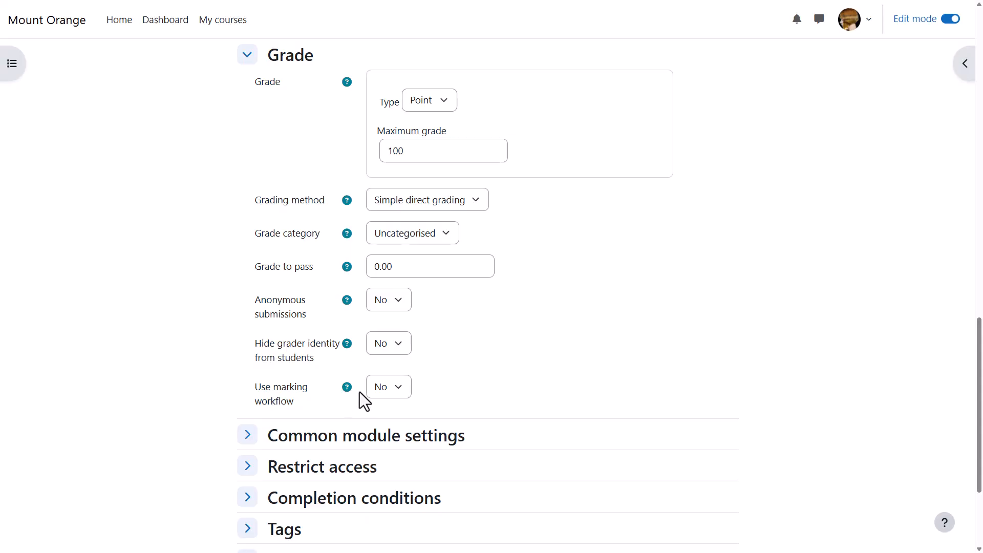
left_click(376, 388)
left_click(382, 423)
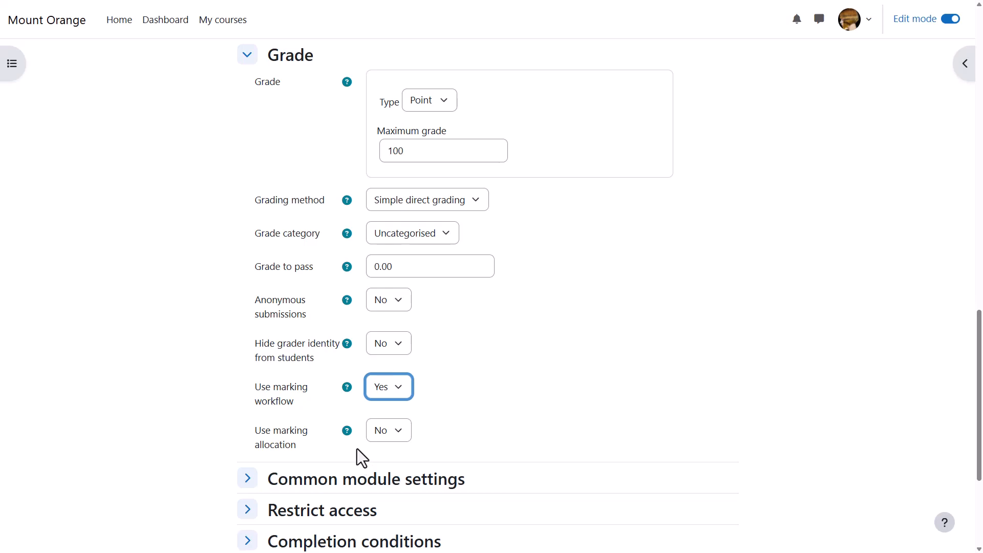
- Set the completion conditions to Add requirements with Make a submission required, collapse the section, and save the assignment, returning to the course
scroll(353, 447, "down", 3)
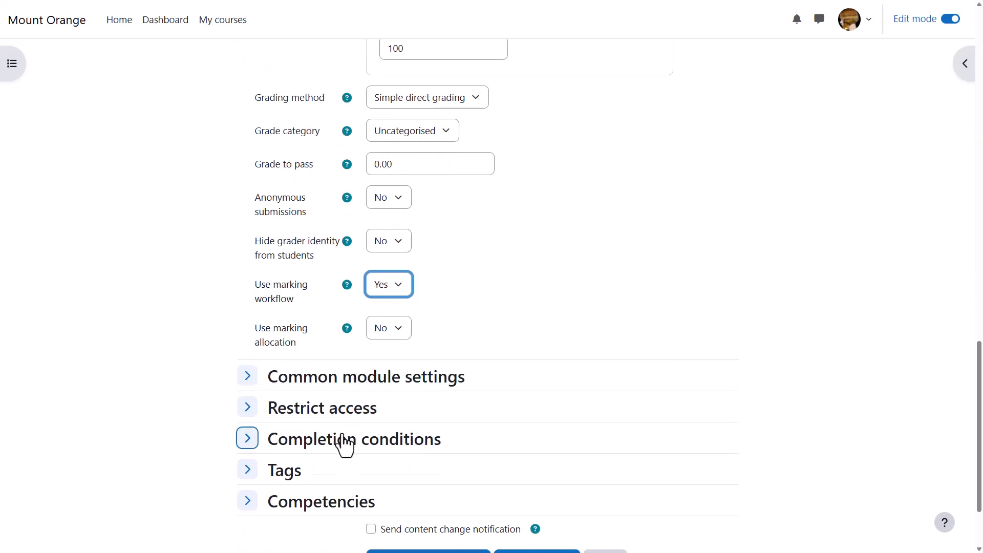
left_click(249, 389)
scroll(251, 394, "down", 2)
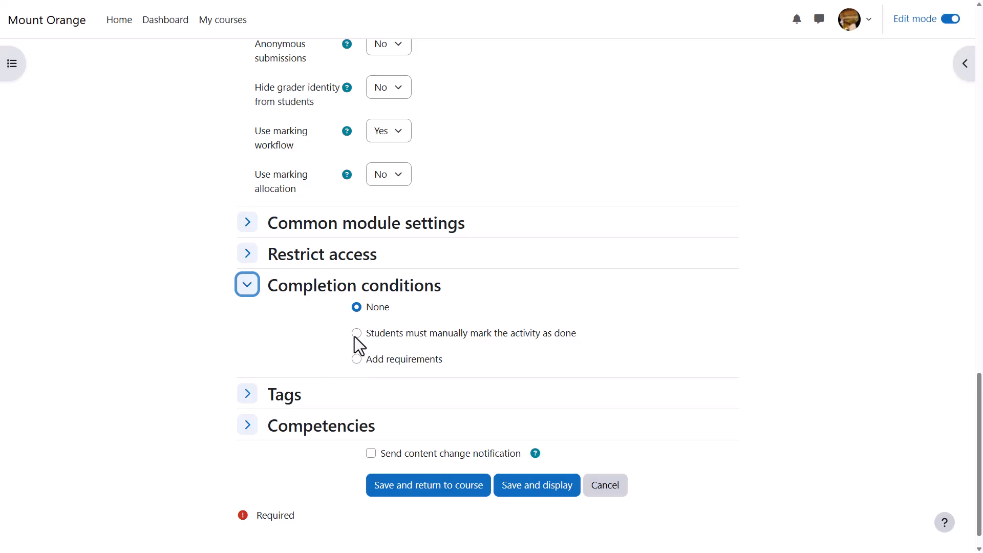
left_click(357, 359)
scroll(357, 363, "down", 1)
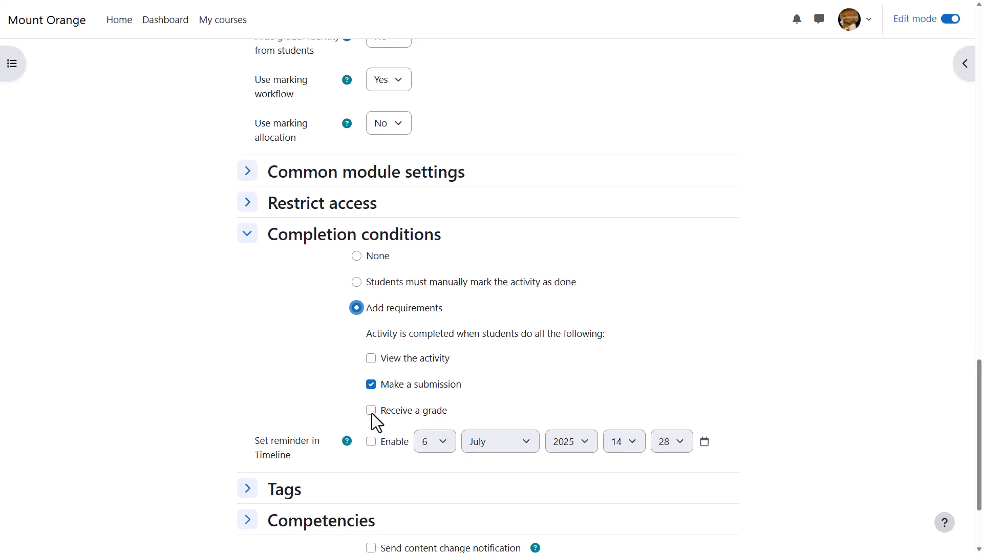
left_click(247, 236)
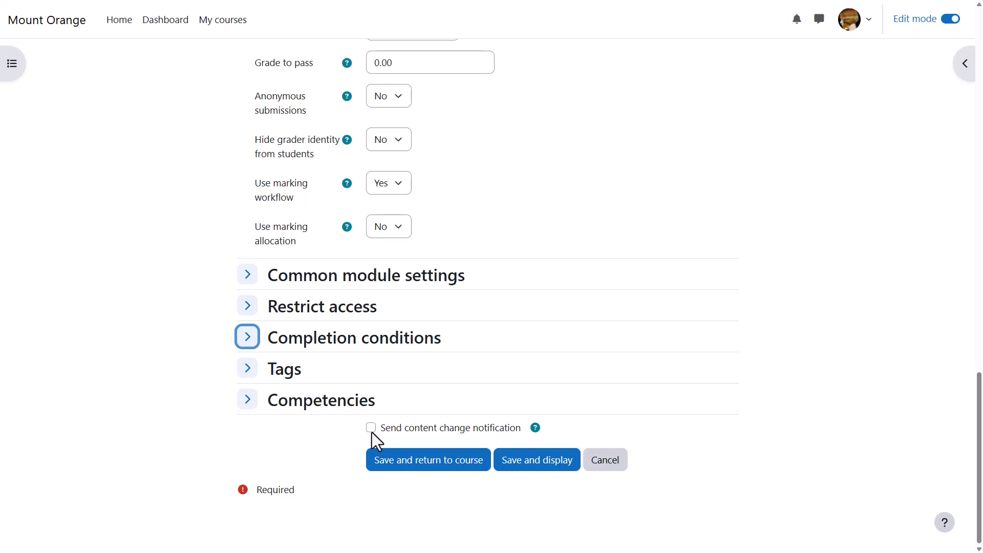
left_click(389, 461)
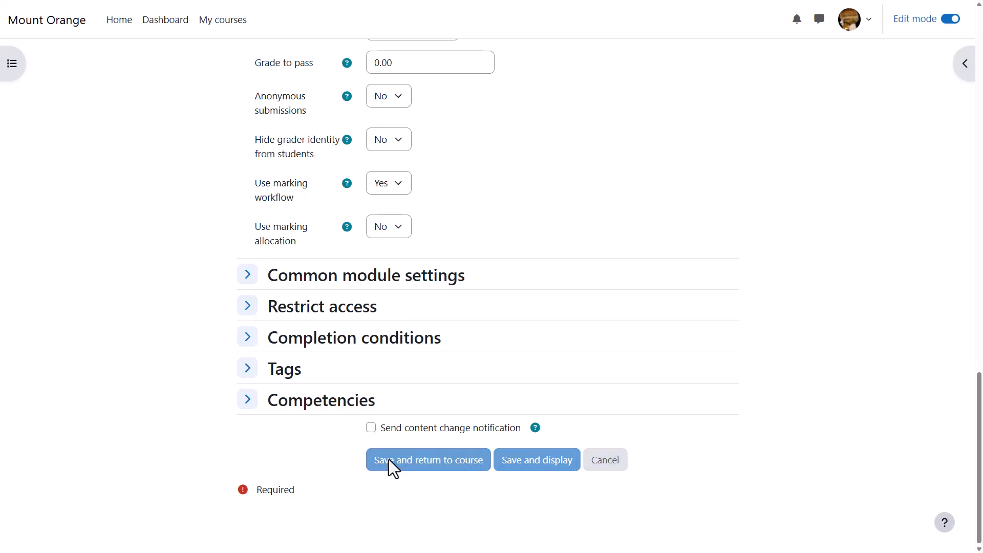